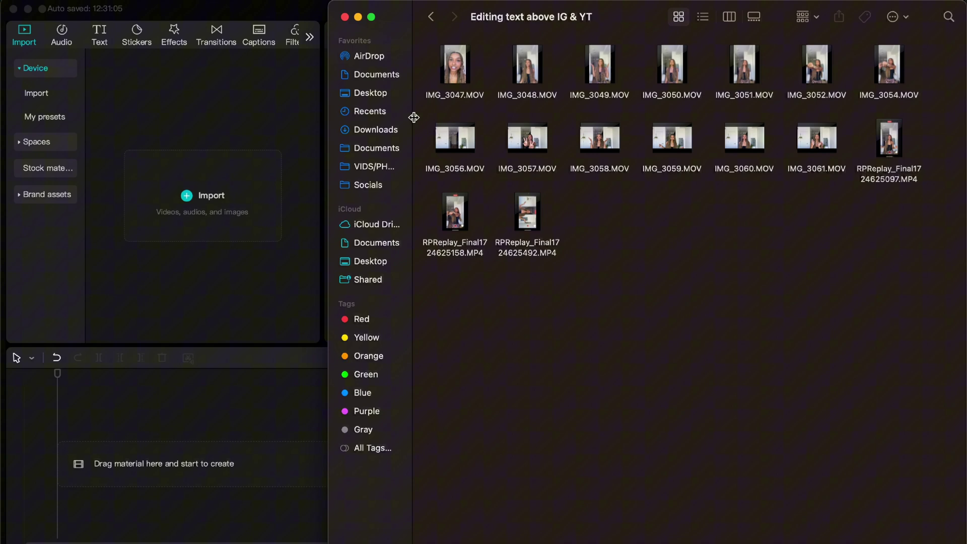
Step: Import the clips IMG_3056.MOV through IMG_3061.MOV into the project and place all six on the timeline
left_click_drag(414, 116, 837, 146)
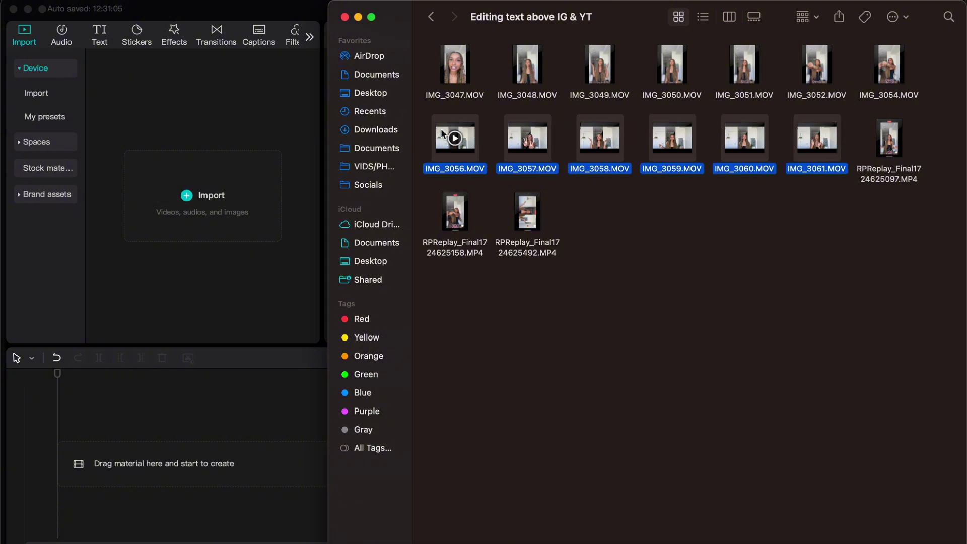
left_click_drag(442, 133, 190, 265)
left_click(300, 248)
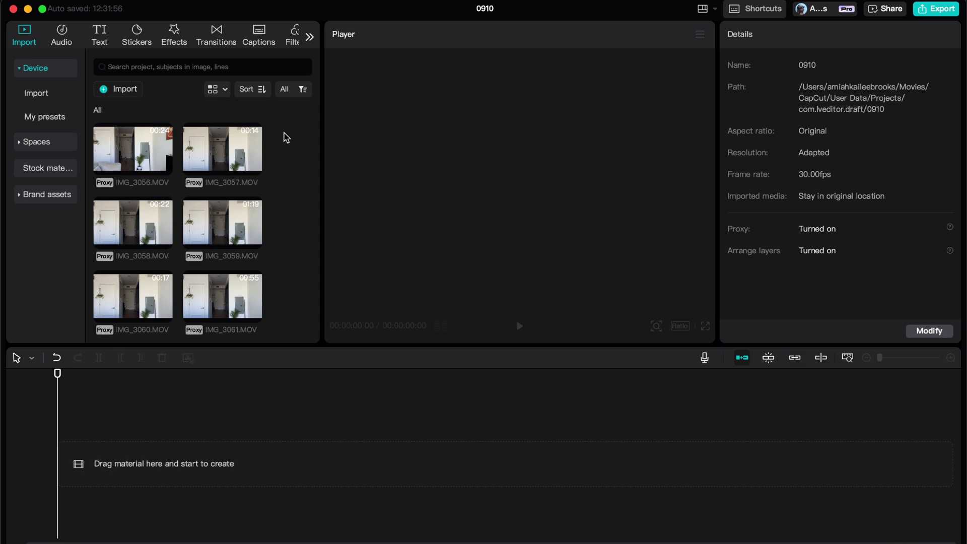
left_click_drag(285, 138, 151, 440)
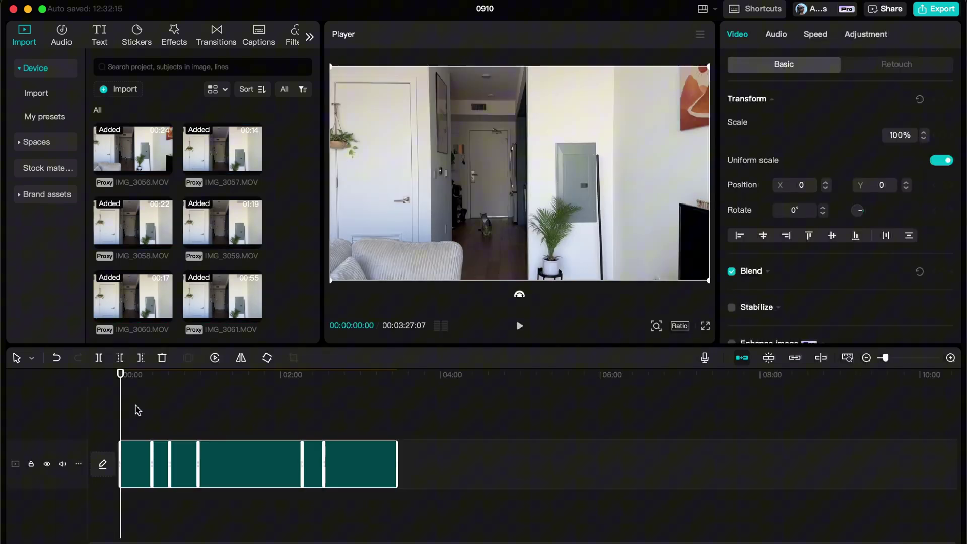
Step: Skim through the timeline footage and keep only the IMG_3060.MOV clip
left_click(136, 405)
left_click_drag(136, 405, 156, 417)
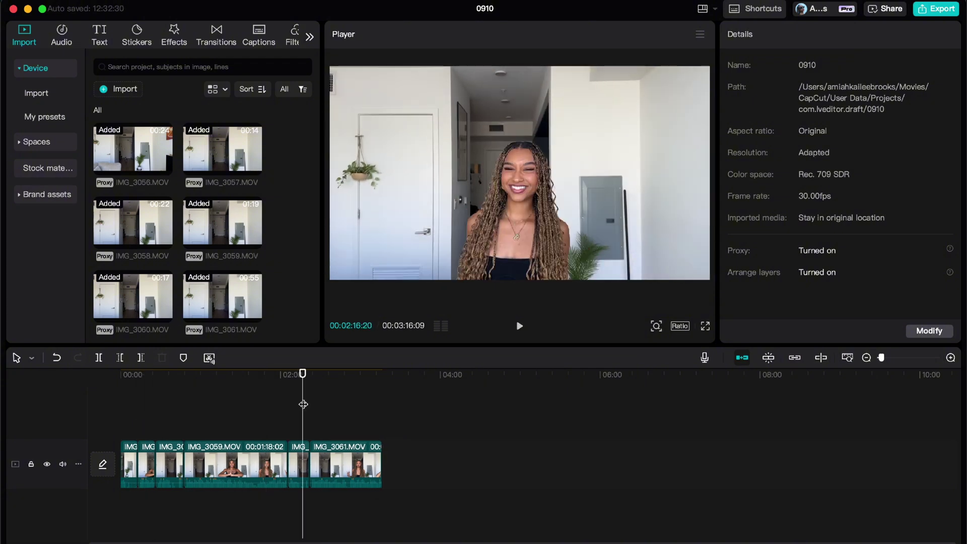
mouse_move(303, 405)
left_mouse_down()
mouse_move(321, 399)
mouse_move(283, 410)
mouse_move(292, 413)
left_mouse_up()
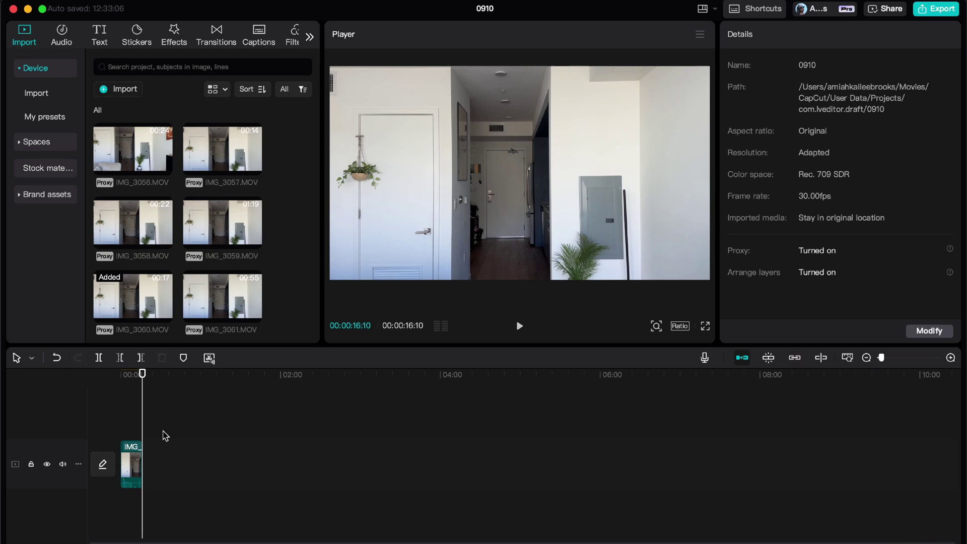
Step: Trim the unwanted start and end of IMG_3060.MOV so the clip lasts about 10 seconds
key("super+plus")
key("super+plus")
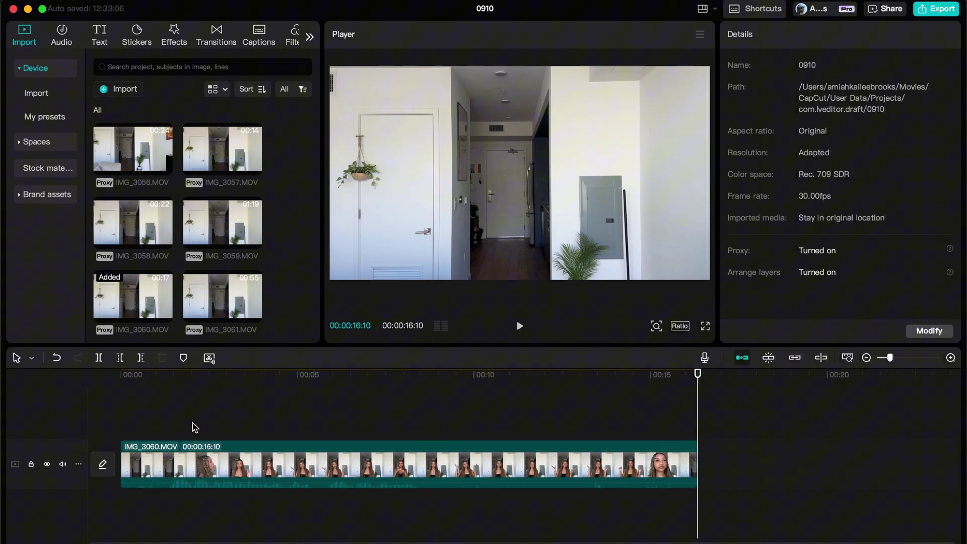
left_click_drag(118, 423, 266, 422)
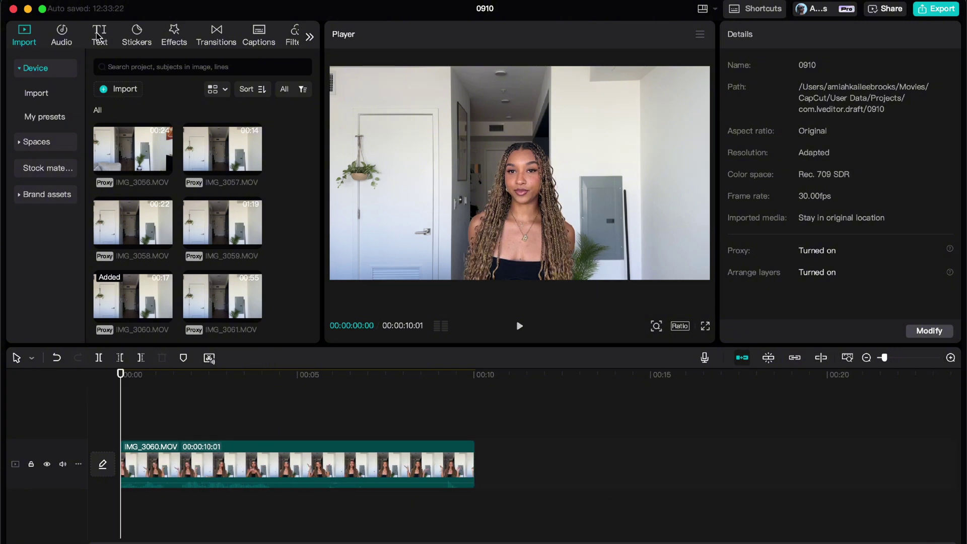
Step: Add the saved "30 DAYS" text preset, Text presets14, at the start of the video
left_click(99, 36)
left_click(58, 70)
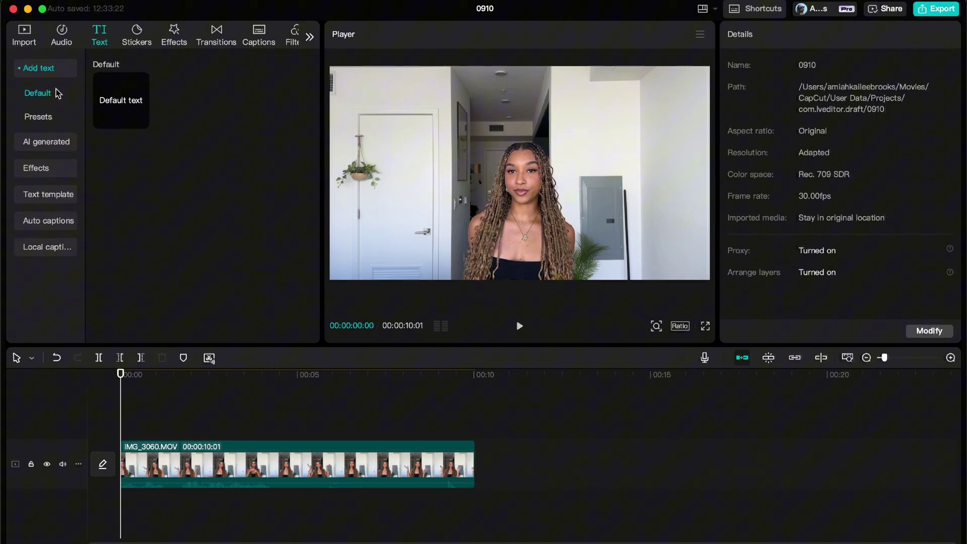
left_click(45, 119)
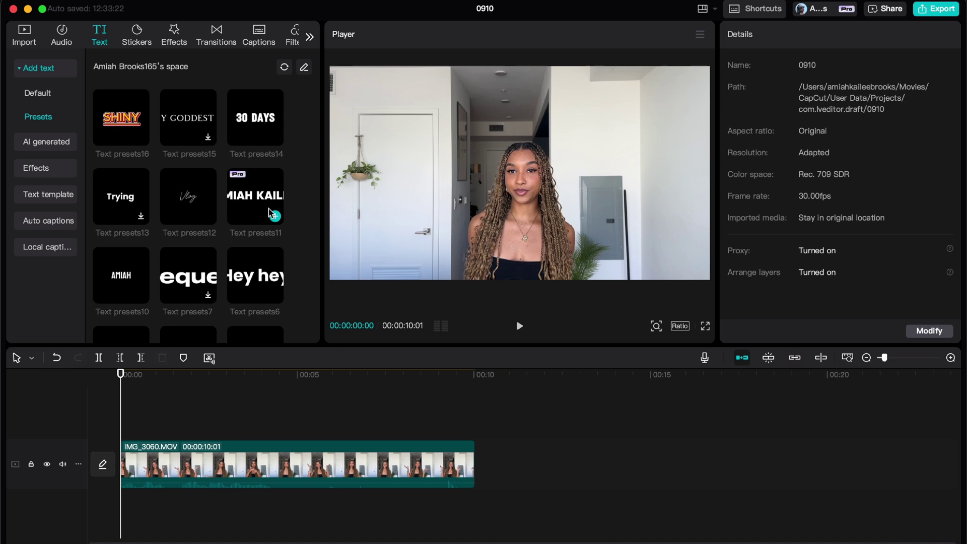
scroll(223, 265, "down", 3)
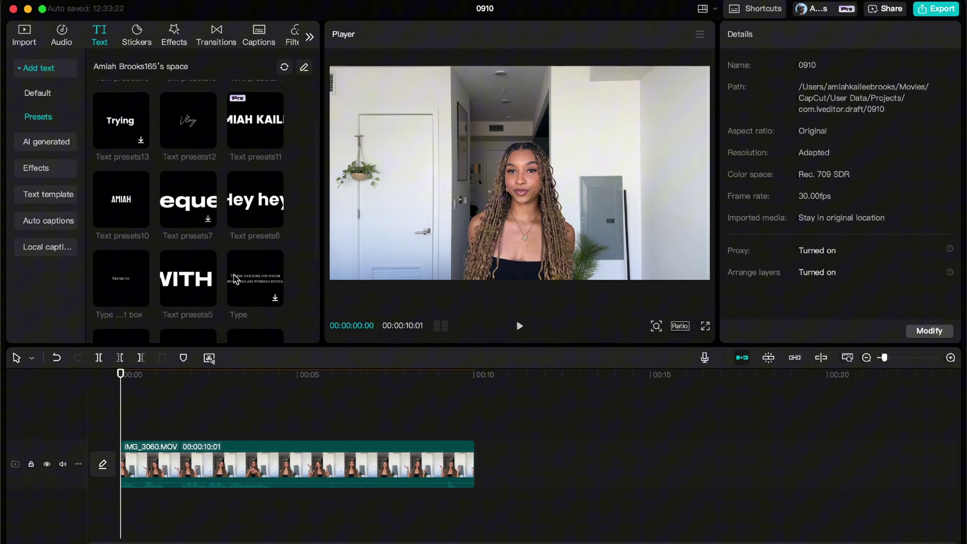
scroll(291, 149, "up", 3)
left_click(275, 137)
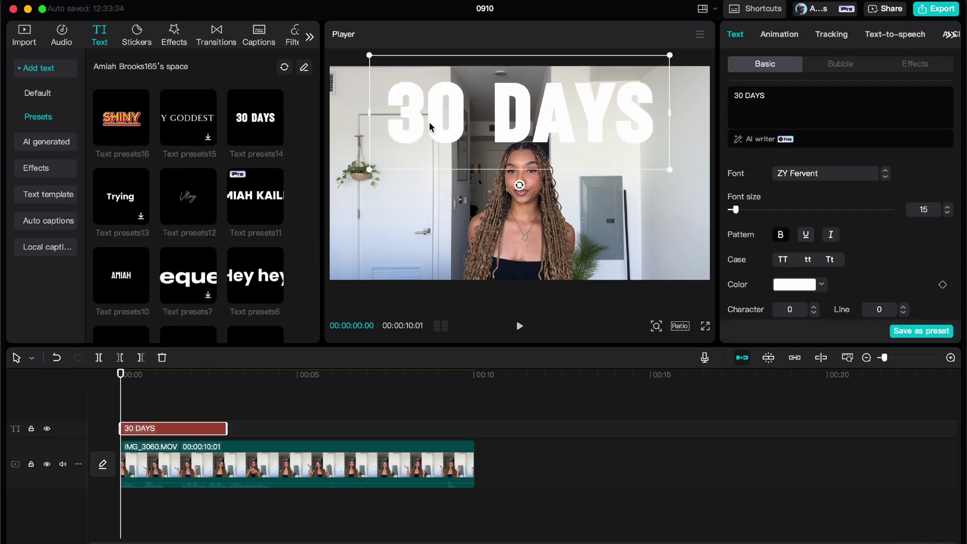
key("XF86MonBrightnessUp")
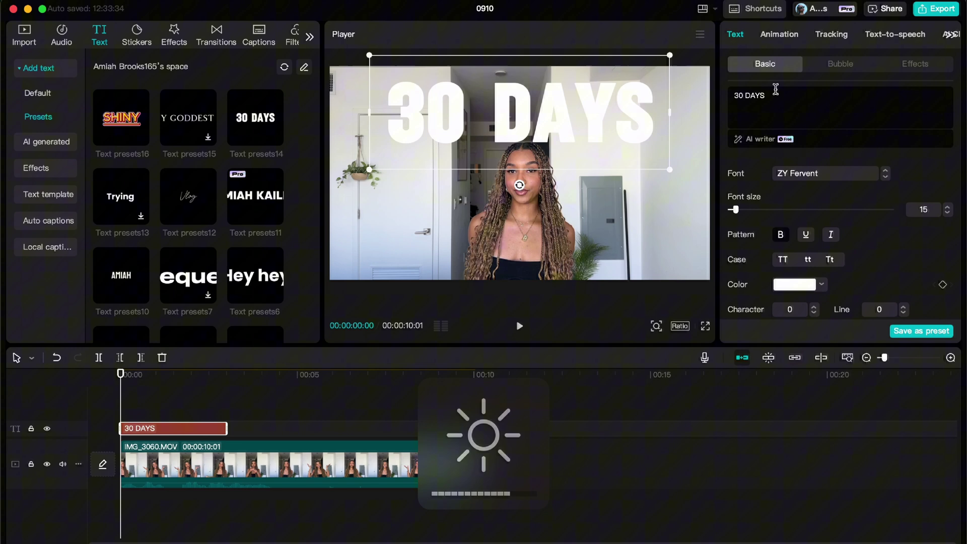
Step: Replace the title's wording with "The Yapping queen"
triple_click(776, 89)
type("The Yapping")
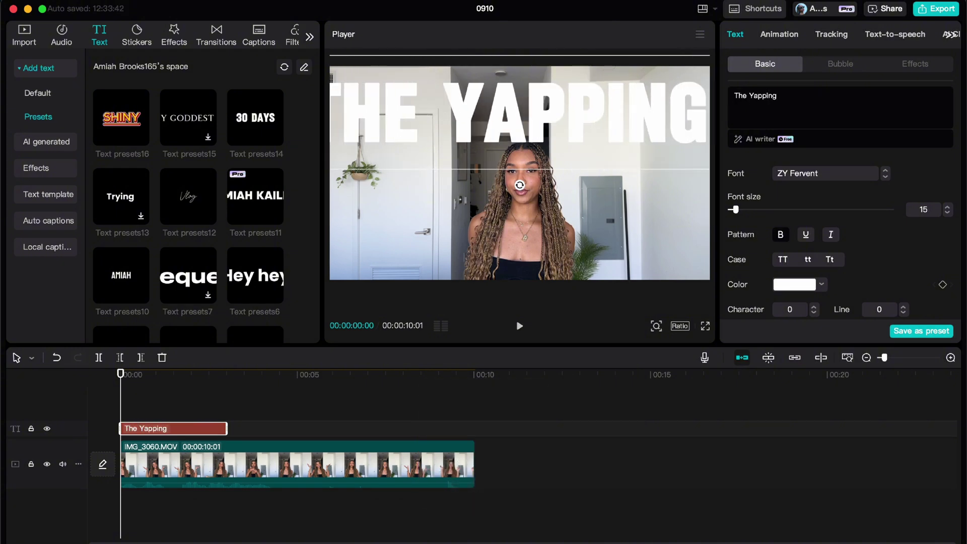
type(" G")
key("BackSpace")
type("queen")
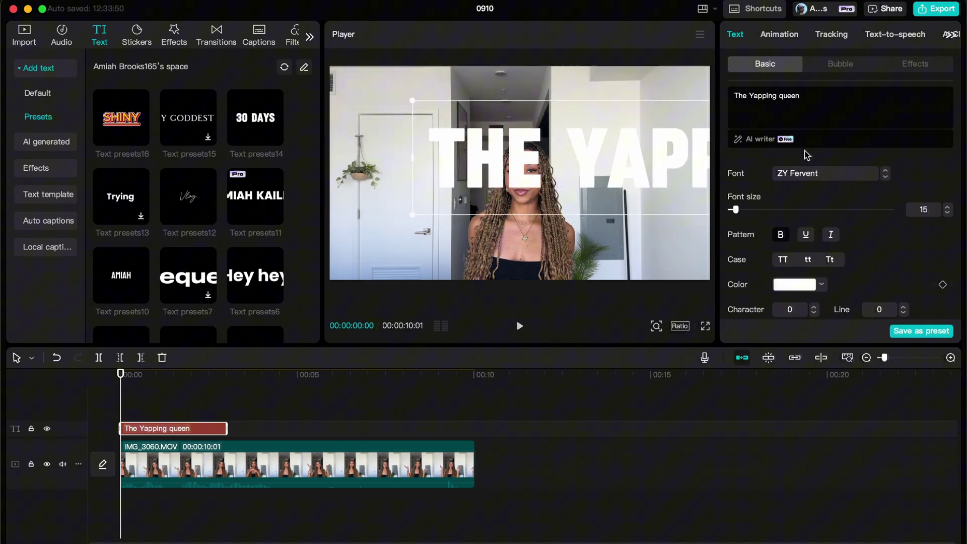
Step: Shrink the title, wrap it onto two lines and centre it horizontally just above the woman's head
left_click_drag(415, 100, 564, 127)
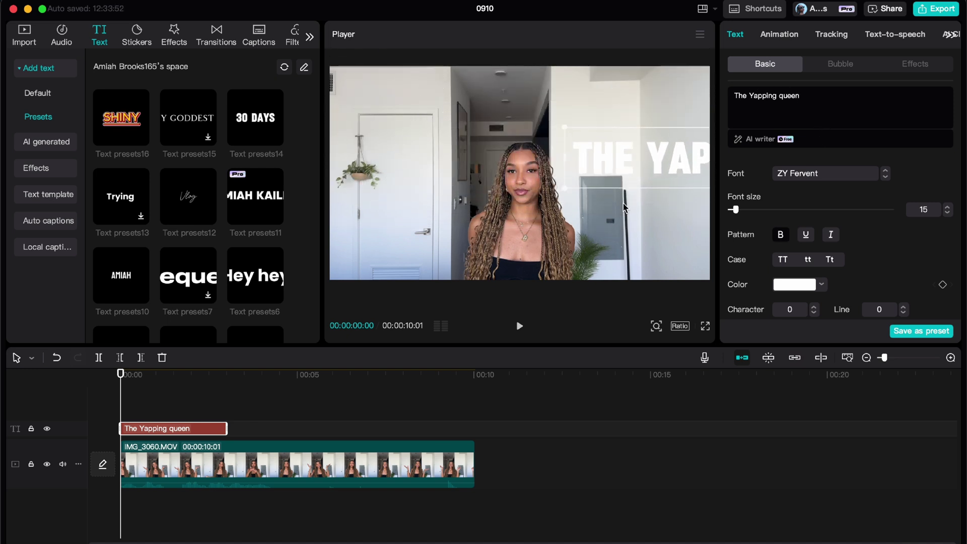
left_click_drag(496, 170, 469, 123)
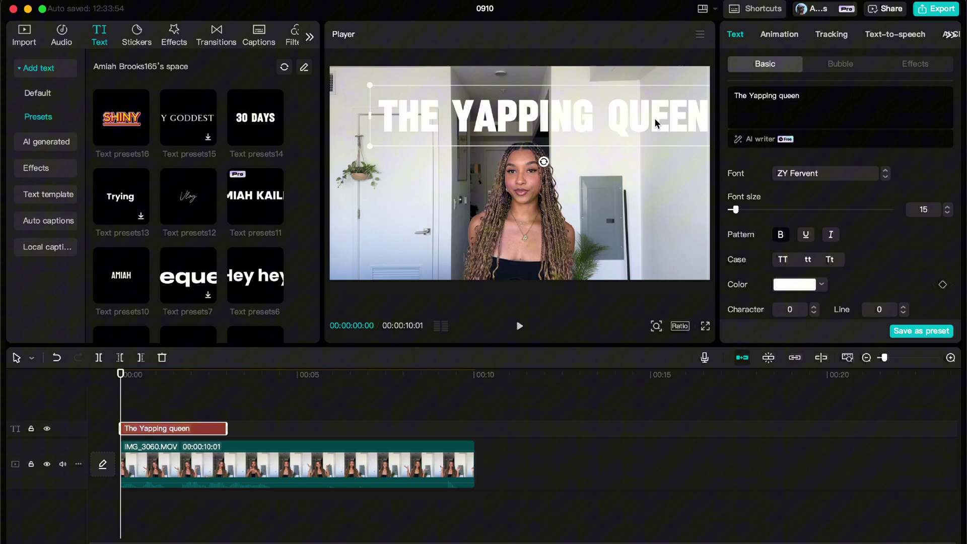
left_click_drag(655, 123, 536, 144)
left_click_drag(596, 137, 514, 137)
left_click_drag(424, 132, 552, 121)
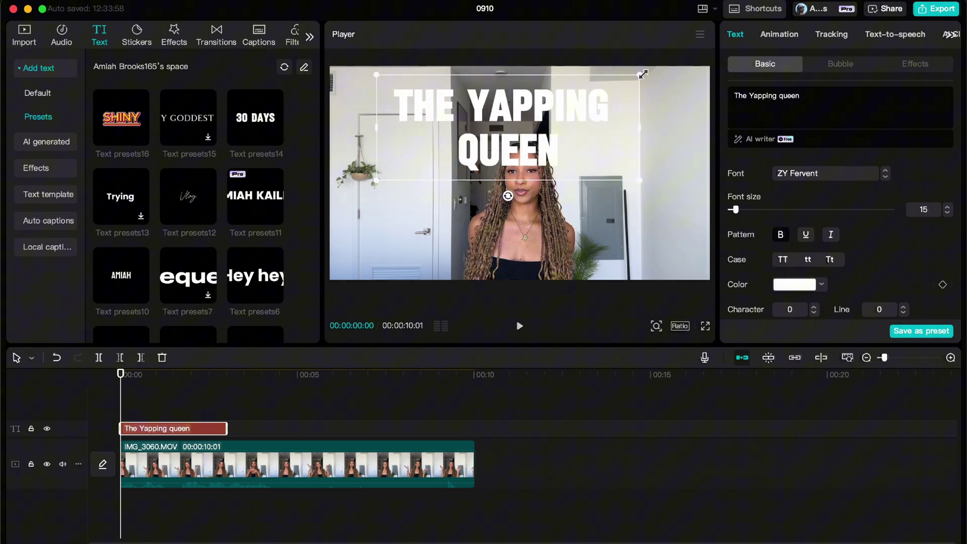
left_click_drag(642, 74, 598, 105)
left_click_drag(527, 107, 539, 104)
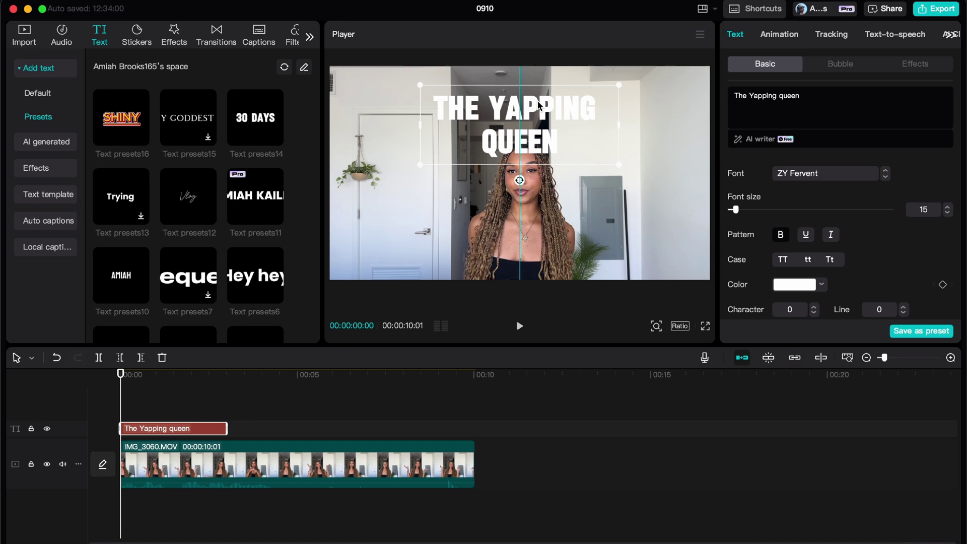
Step: Add a crowned queen emoji to the end of the title text
left_click(809, 104)
key("ctrl+super+space")
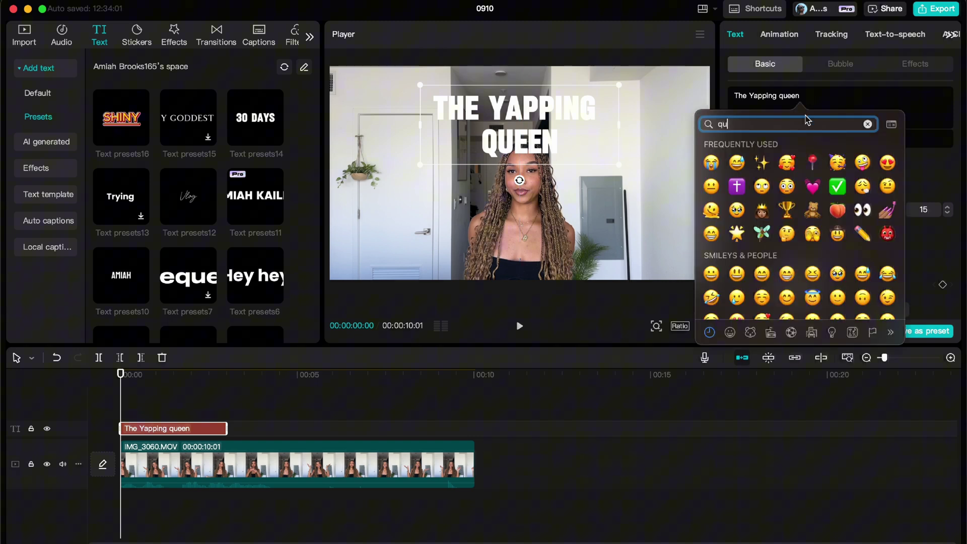
left_click(737, 149)
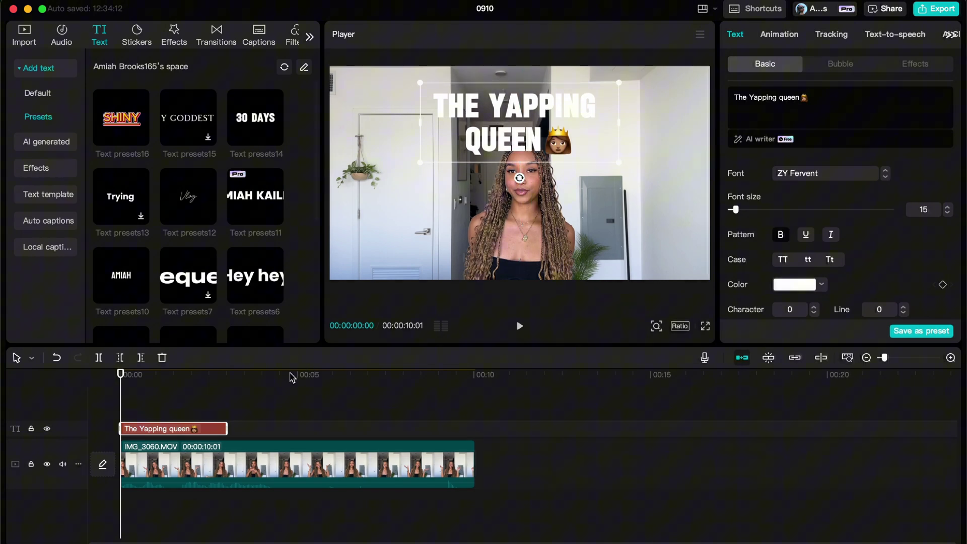
Step: Duplicate the IMG_3060.MOV clip onto a track above and apply auto background removal to the copy
left_click(275, 458)
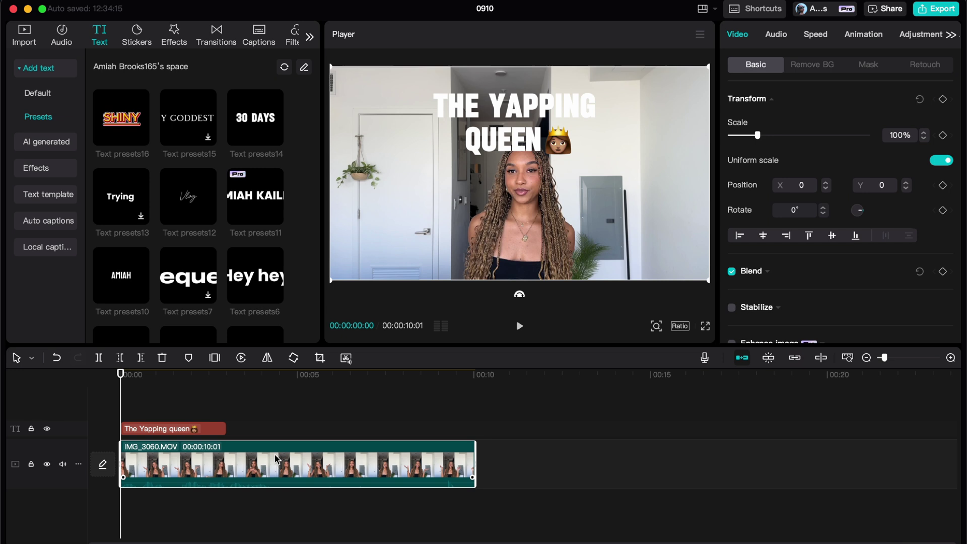
key("super+v")
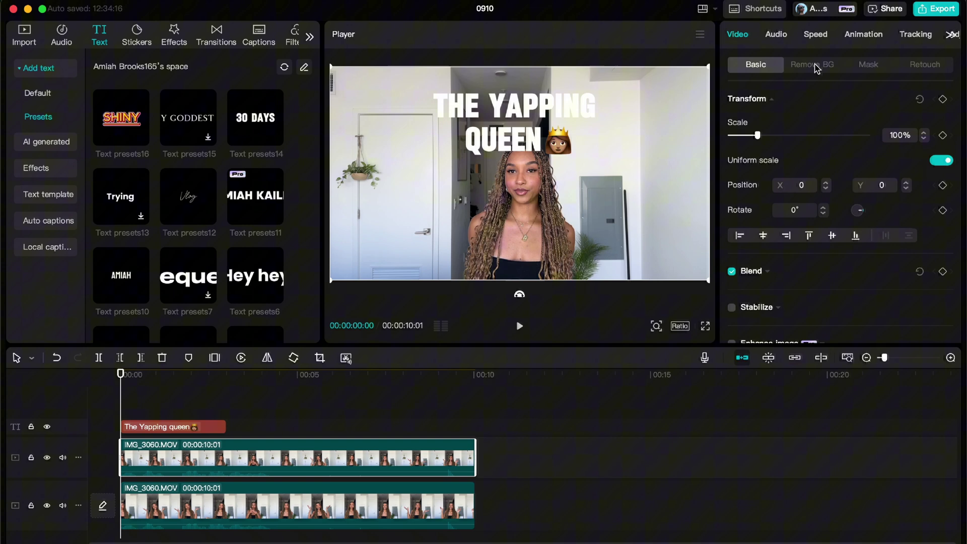
left_click(815, 66)
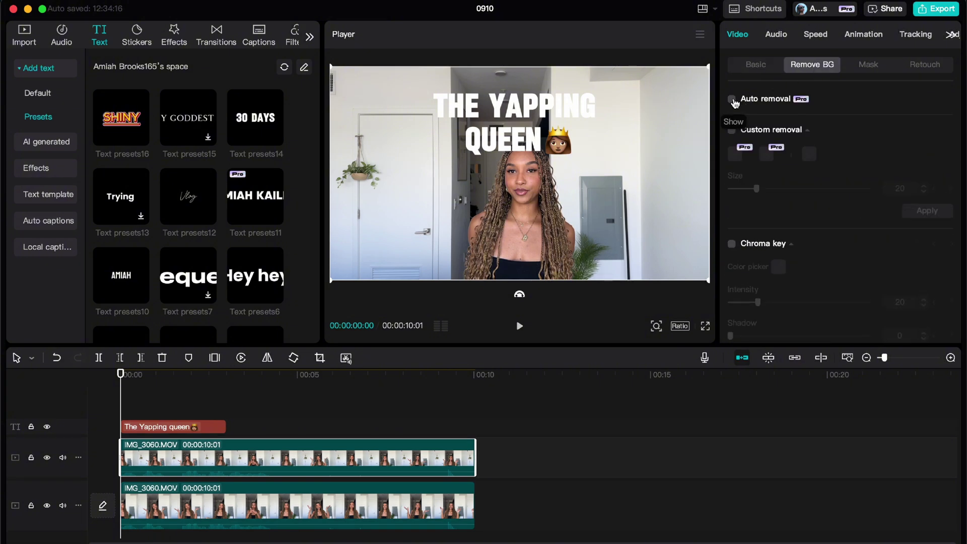
left_click(732, 100)
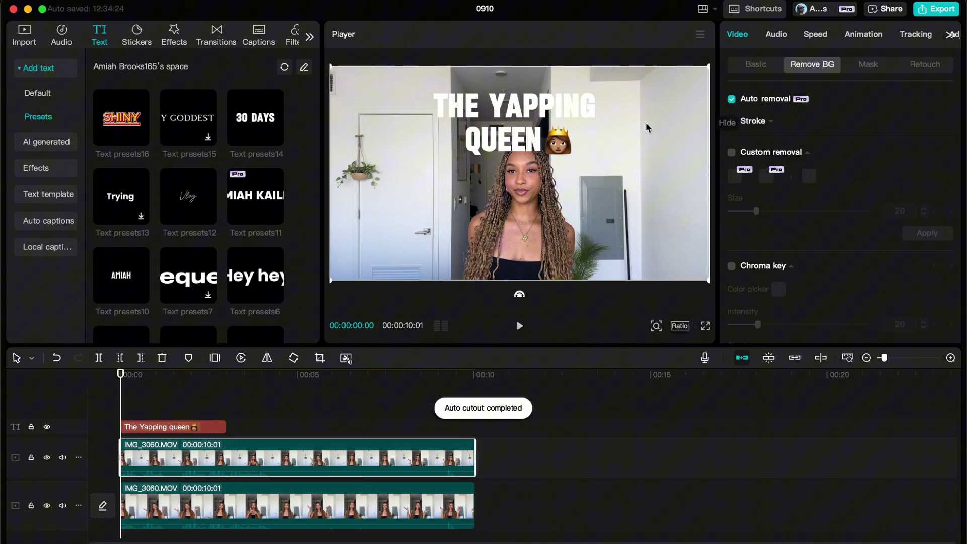
Step: Move the title between the two video tracks so it sits behind the woman, and preview the effect
left_click_drag(188, 429, 188, 485)
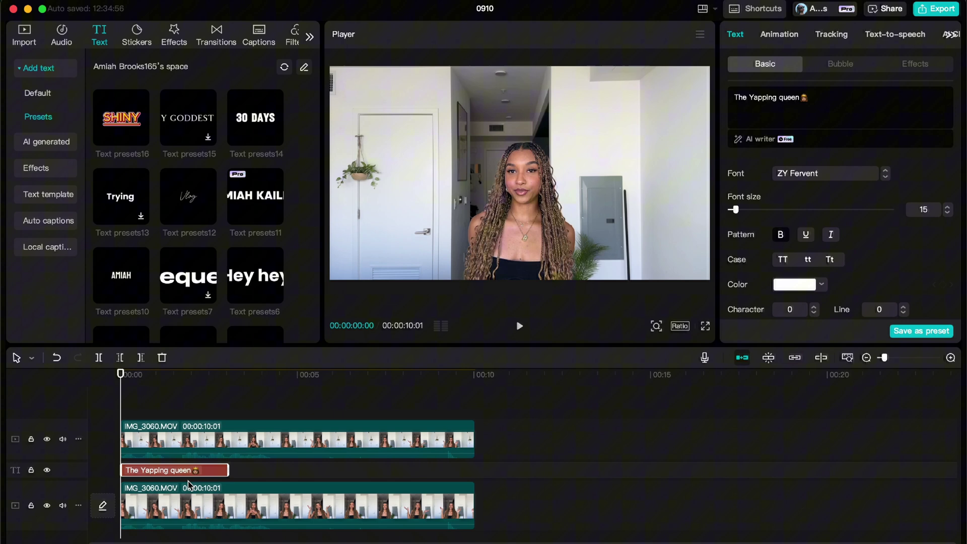
left_click(181, 480)
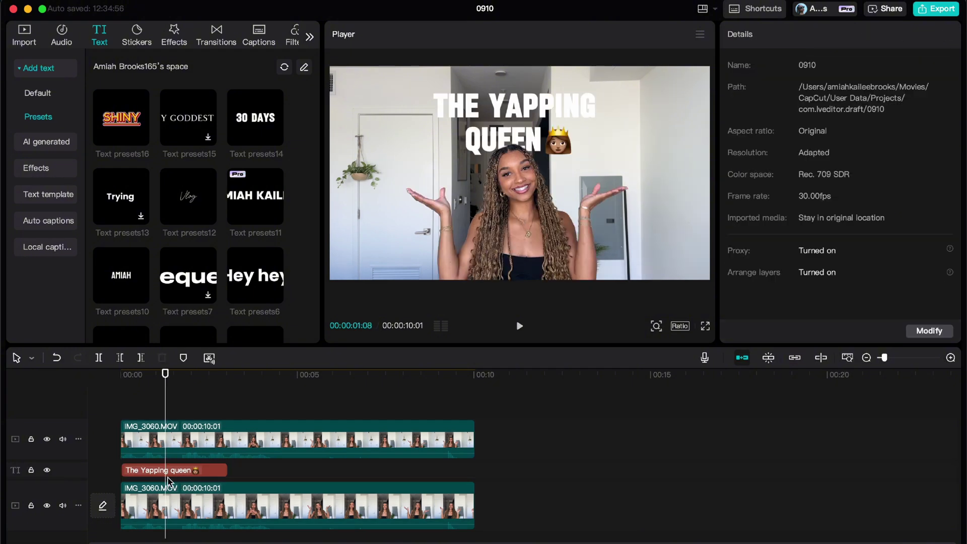
left_click(169, 472)
left_click(156, 415)
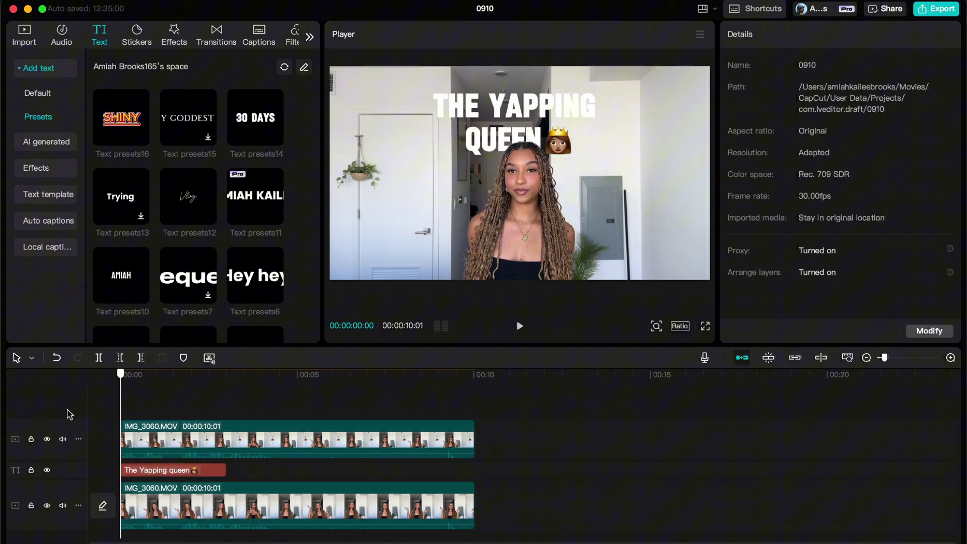
Step: Give the title the Pop Up entrance animation with a 0.7 s duration, and add an exit animation
left_click(158, 472)
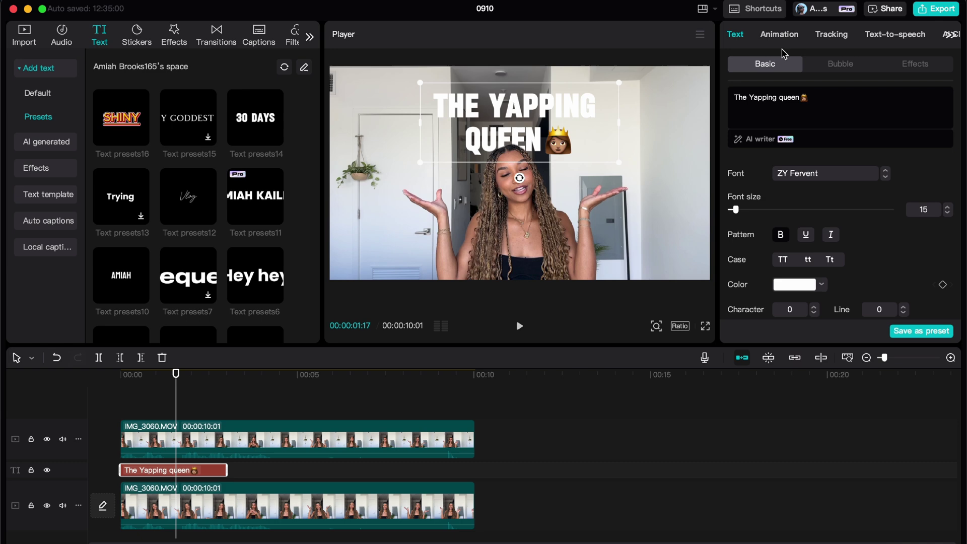
left_click(780, 36)
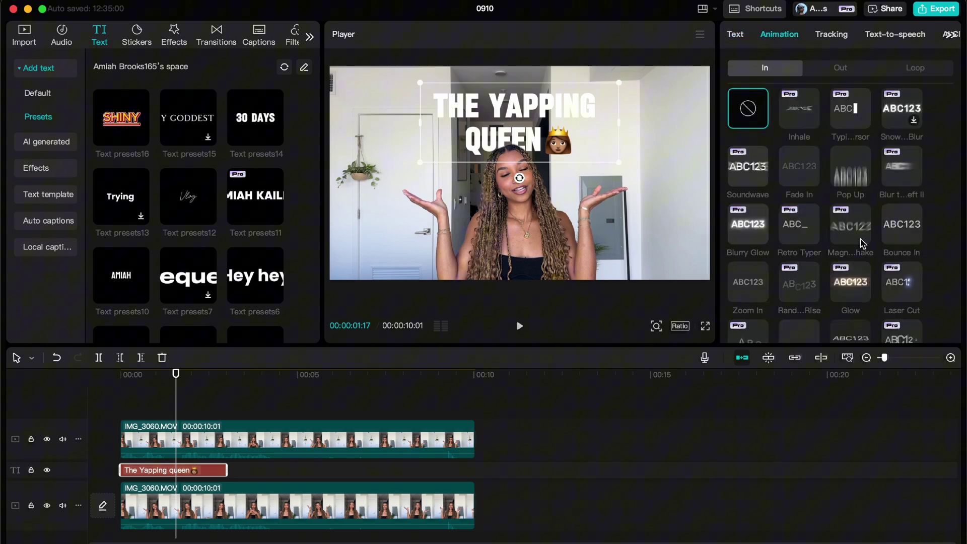
scroll(861, 242, "down", 5)
left_click(852, 171)
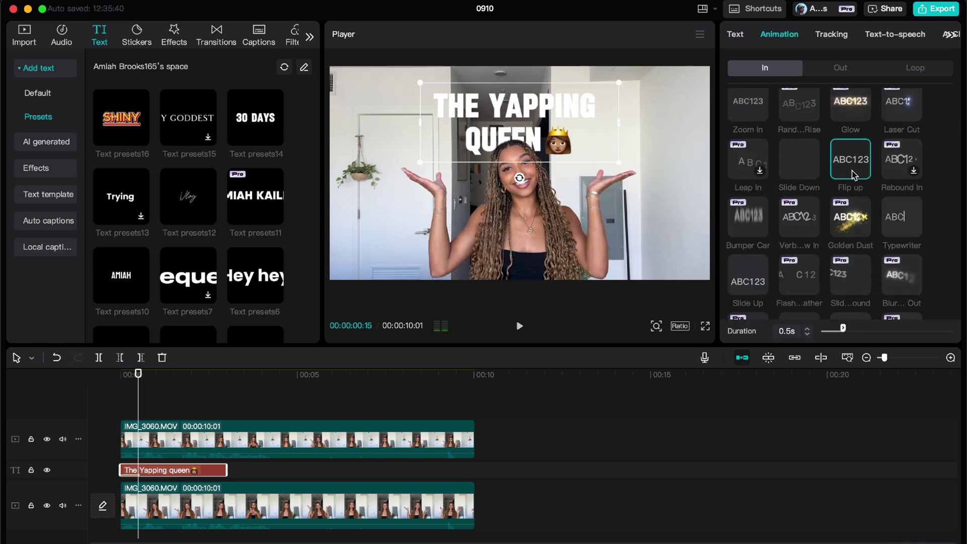
scroll(853, 174, "up", 2)
scroll(866, 136, "up", 2)
left_click(848, 167)
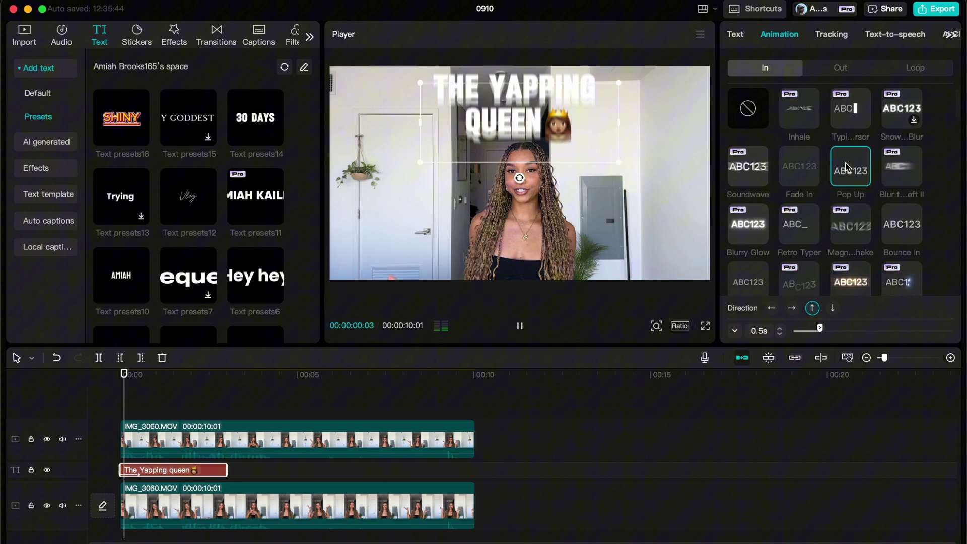
left_click_drag(819, 327, 828, 328)
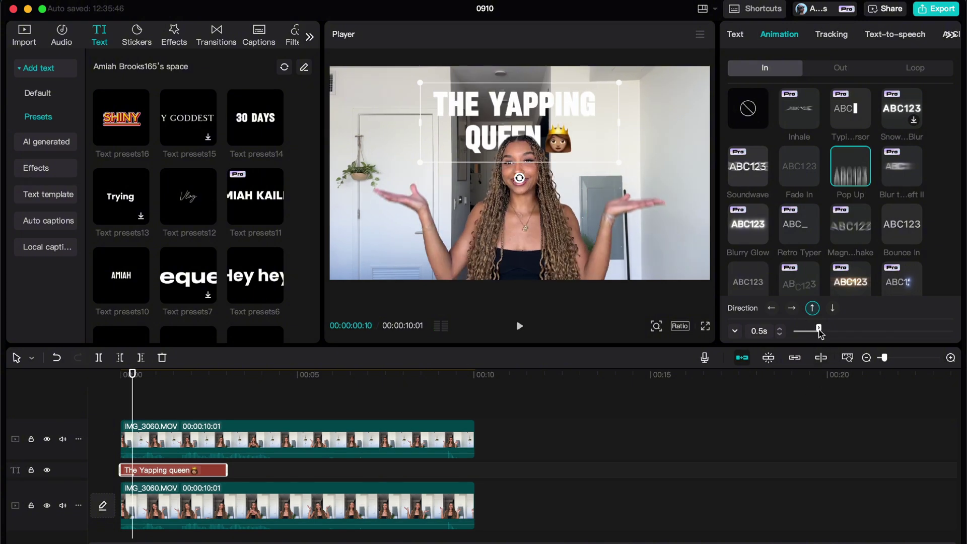
left_click(183, 409)
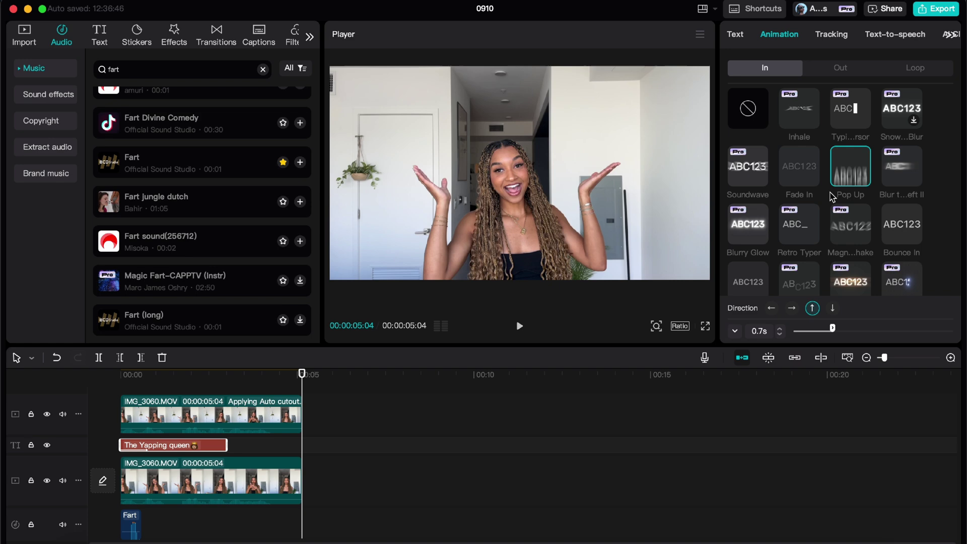
left_click(833, 69)
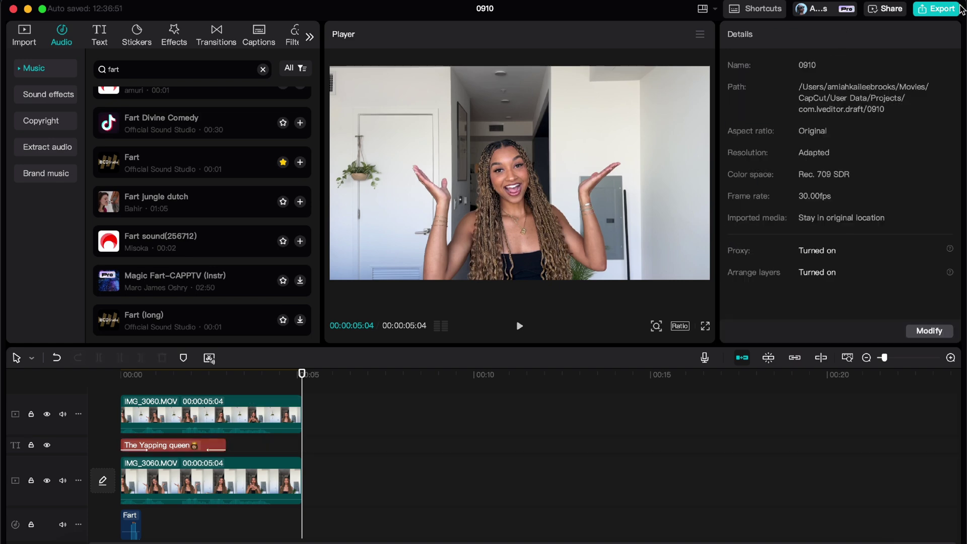
Step: Open the export settings and choose 4K resolution and the HEVC codec
left_click(939, 10)
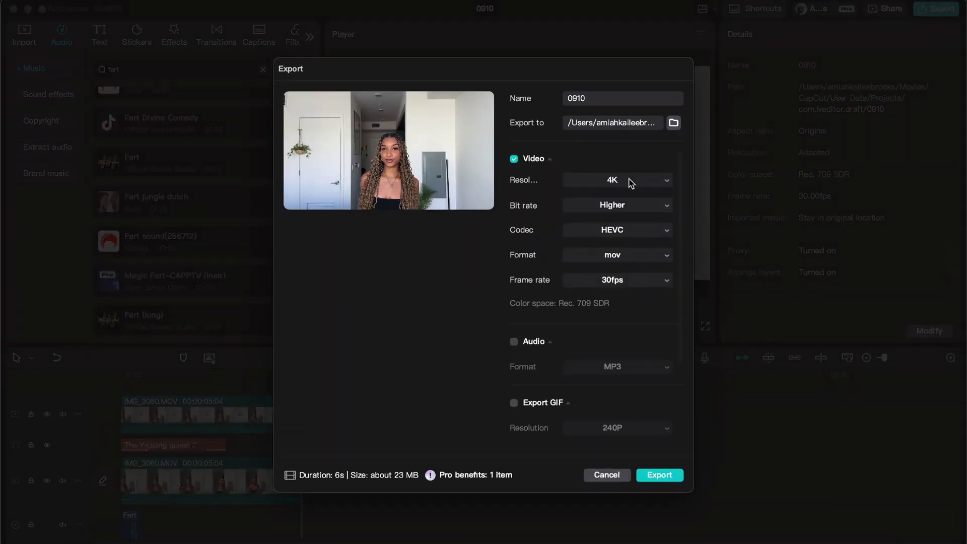
left_click(631, 182)
left_click(603, 288)
left_click(615, 231)
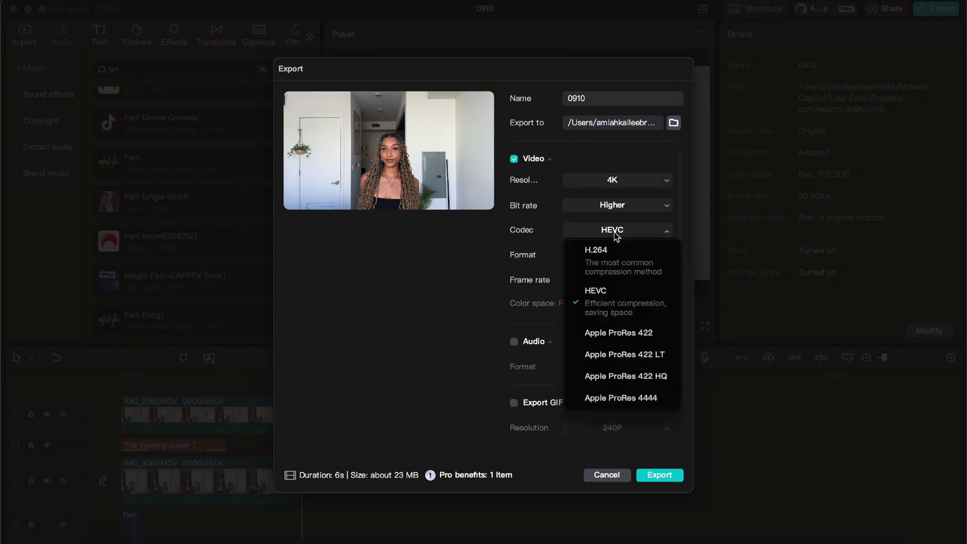
left_click(613, 296)
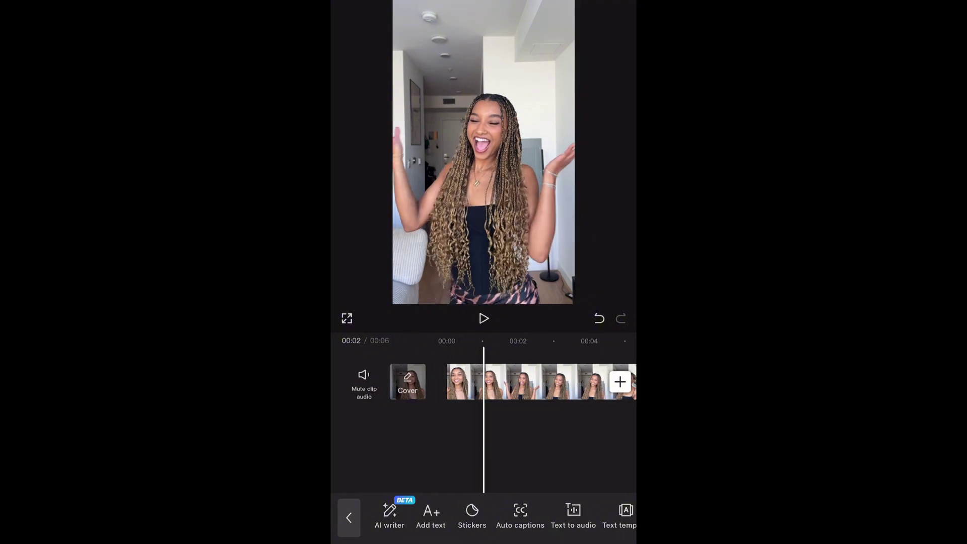
Step: In the mobile CapCut project, add the two-line title "THE YAPPING QUEEN" with a crowned queen emoji and give it the Slide Up entrance animation
left_click(428, 508)
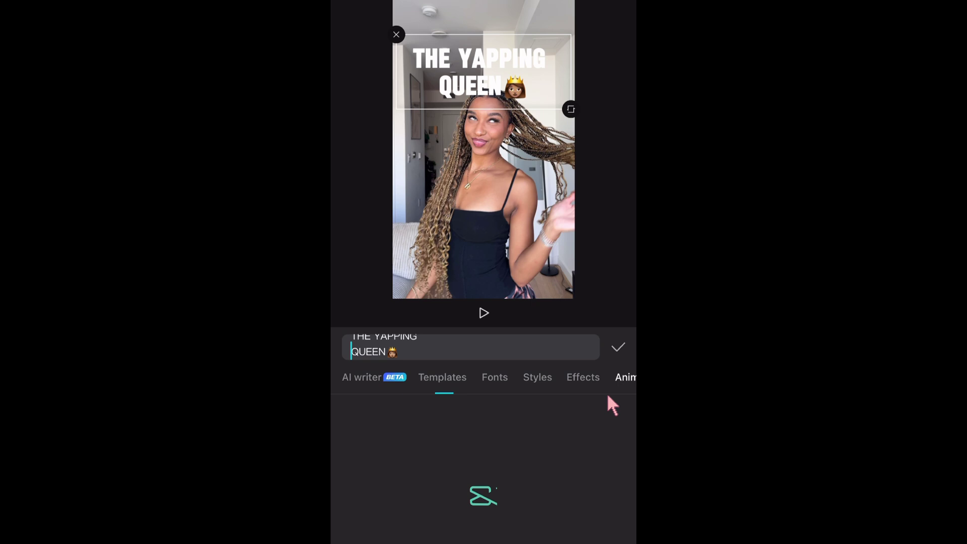
left_click(624, 377)
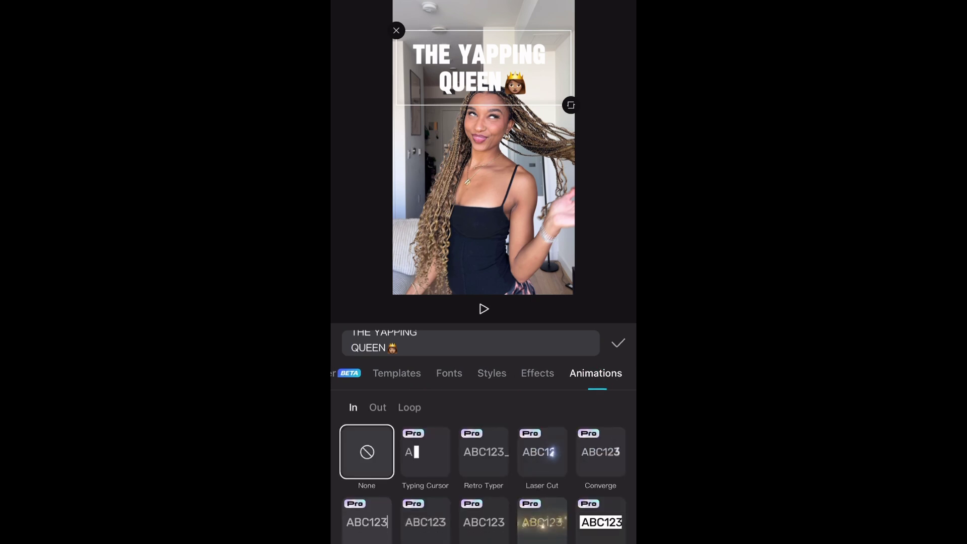
scroll(484, 443, "down", 5)
left_click(542, 420)
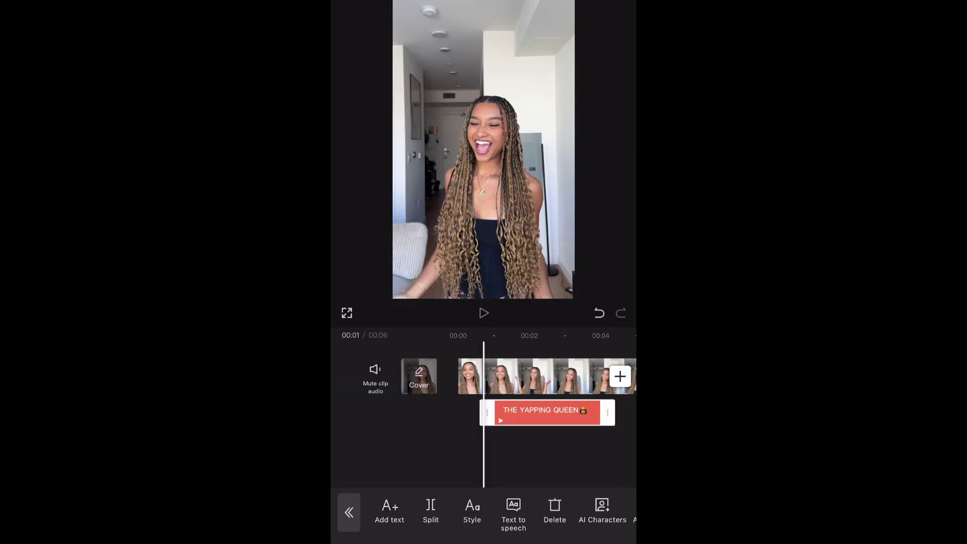
left_click(483, 312)
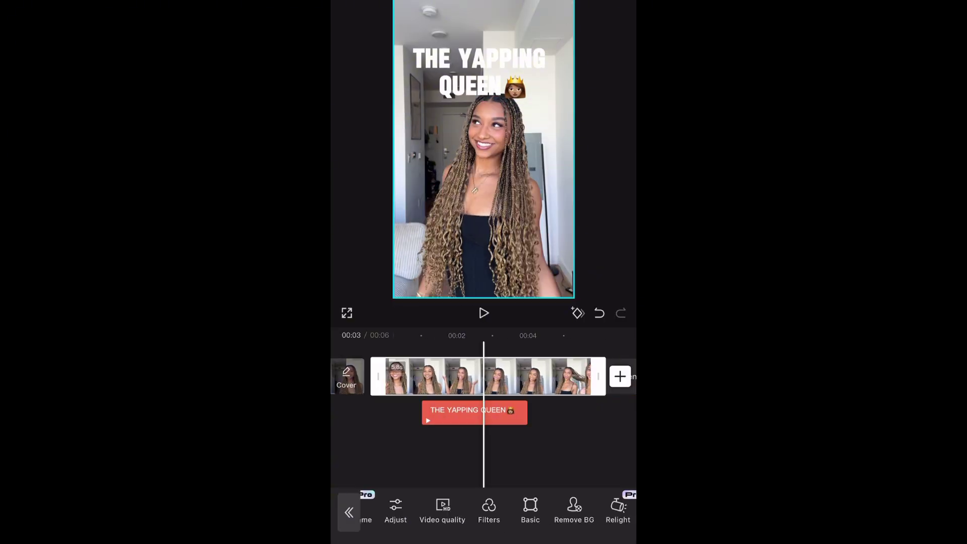
Step: Duplicate the main clip, turn the copy into an overlay, and align it with the start of the original
scroll(483, 511, "right", 3)
left_click(552, 511)
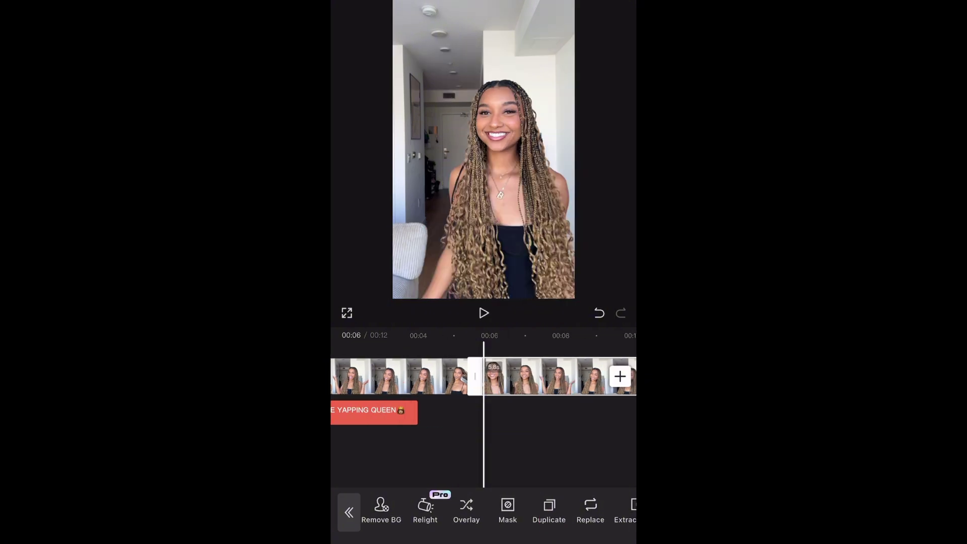
left_click(504, 511)
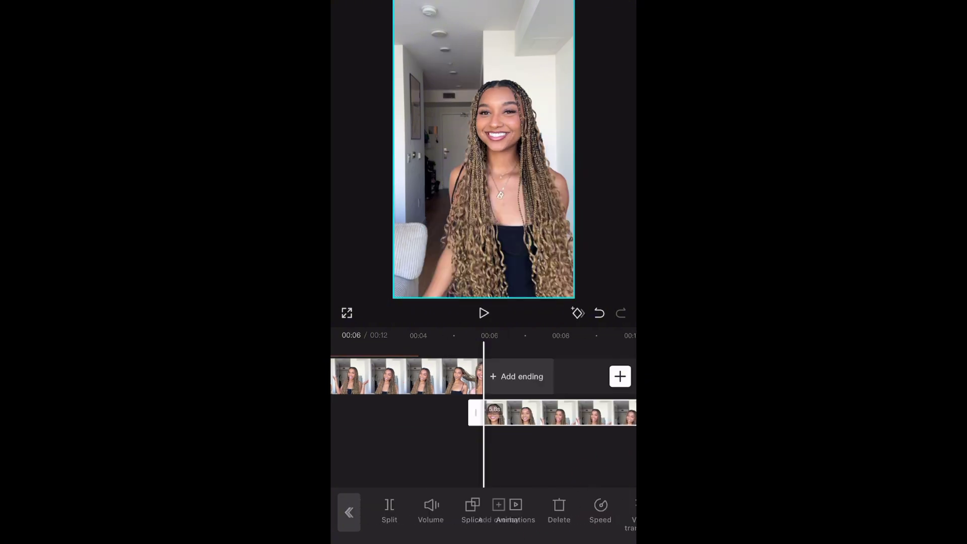
left_click_drag(554, 412, 347, 412)
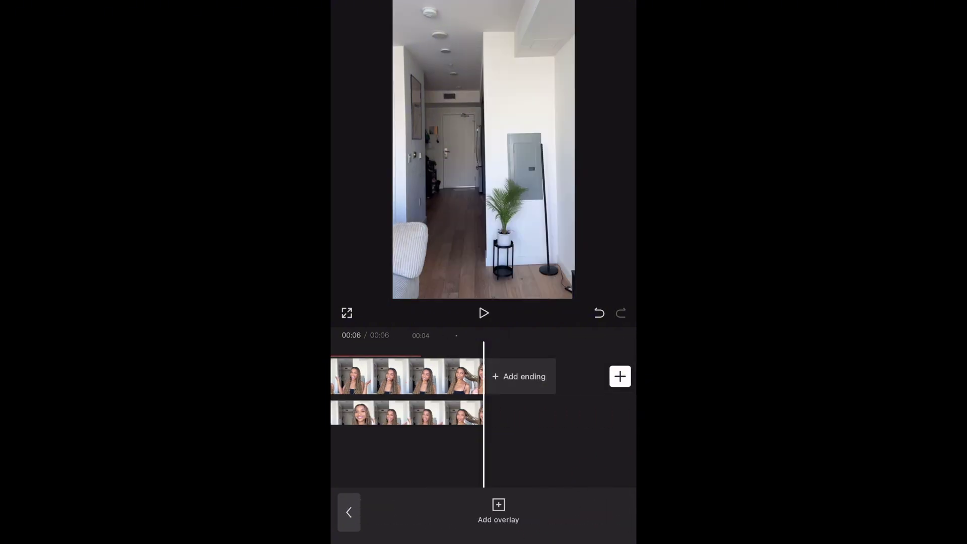
Step: Rearrange the layers so the overlay clip sits in front of the title text
scroll(484, 392, "left", 5)
scroll(483, 392, "right", 1)
left_click(541, 412)
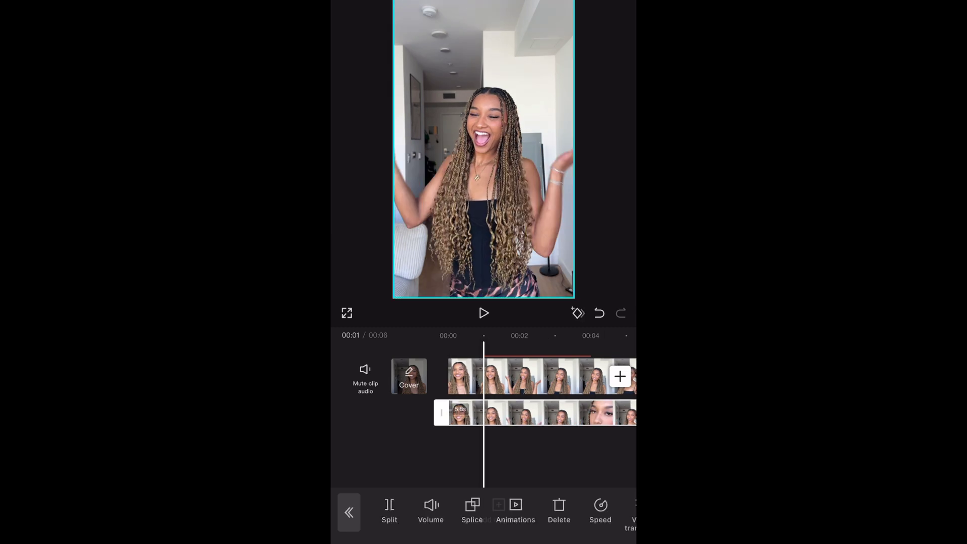
scroll(484, 511, "right", 5)
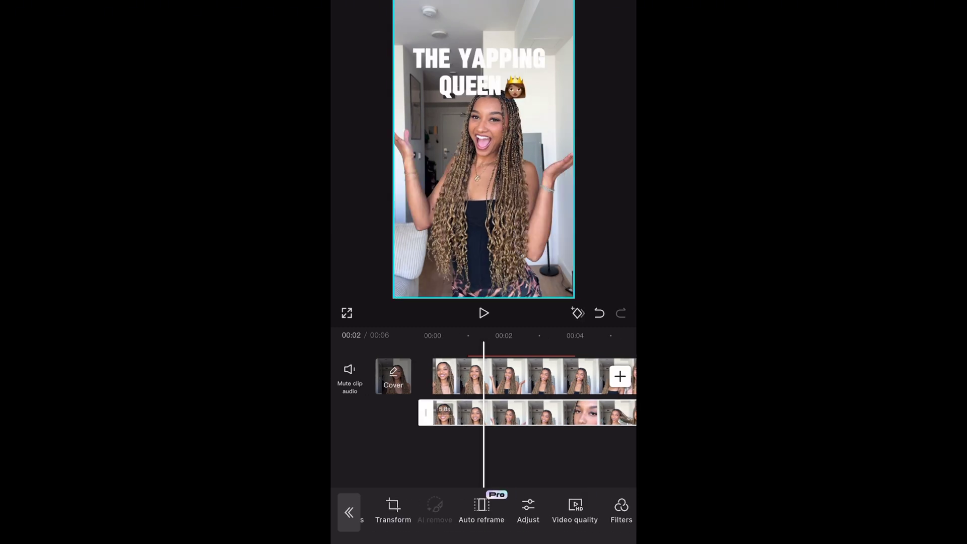
left_click(527, 509)
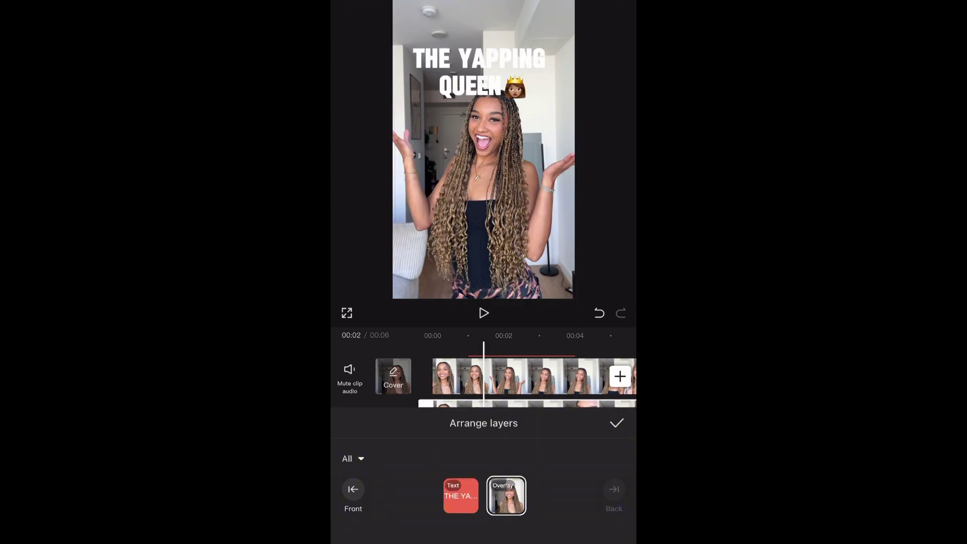
left_click_drag(429, 492, 431, 493)
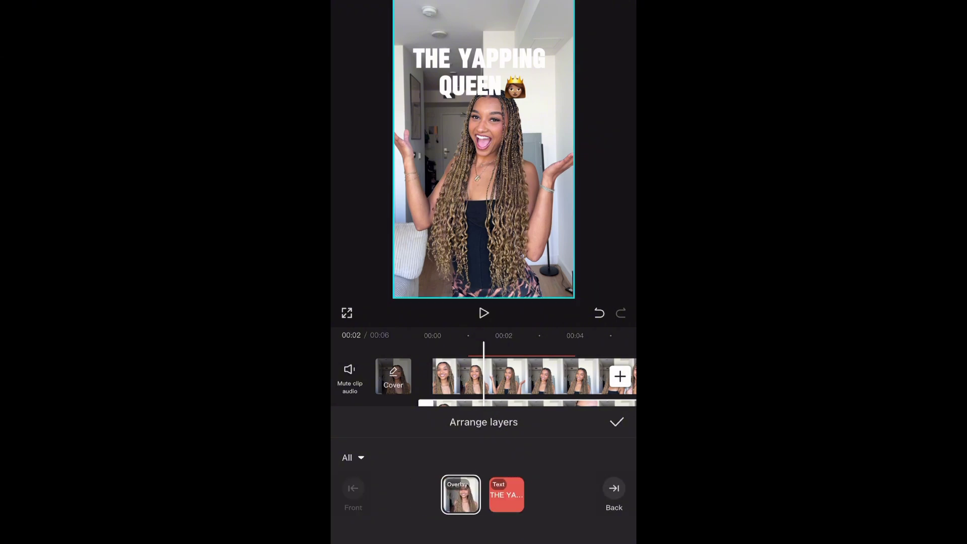
Step: Apply auto background removal to the overlay clip and preview the title behind the woman in full screen
left_click(445, 509)
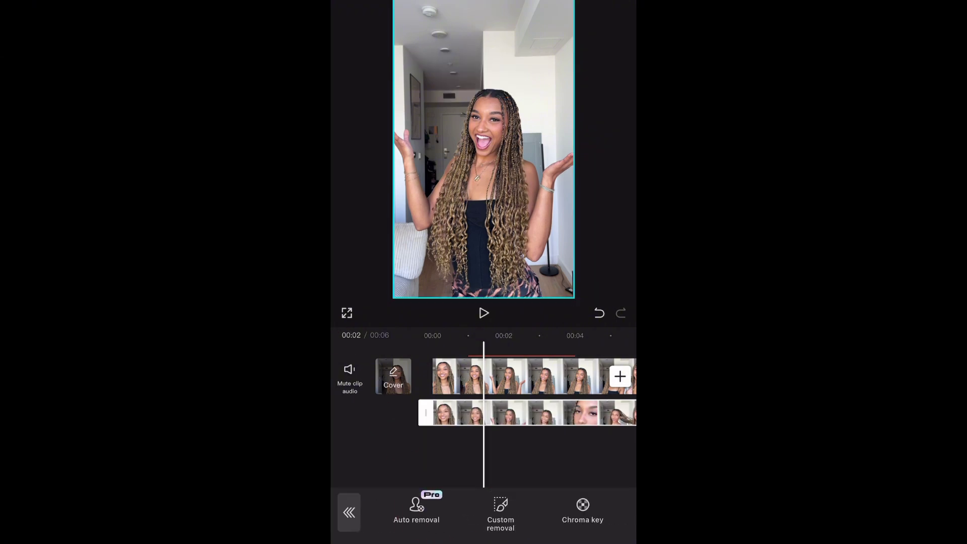
left_click(417, 505)
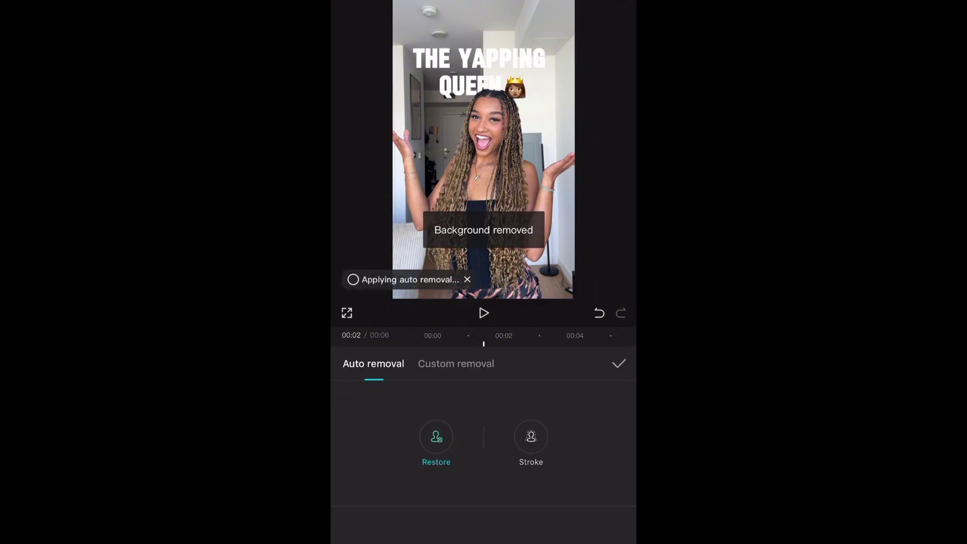
left_click(618, 363)
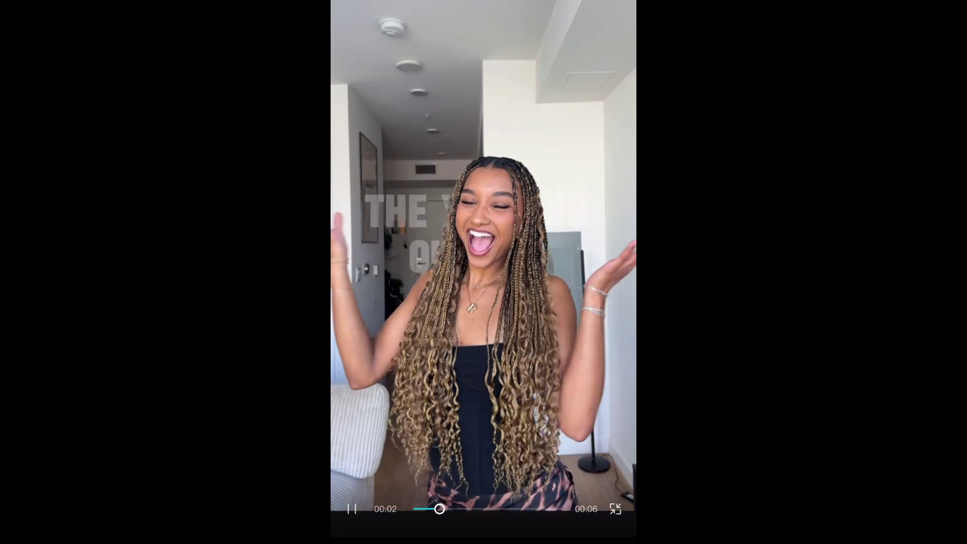